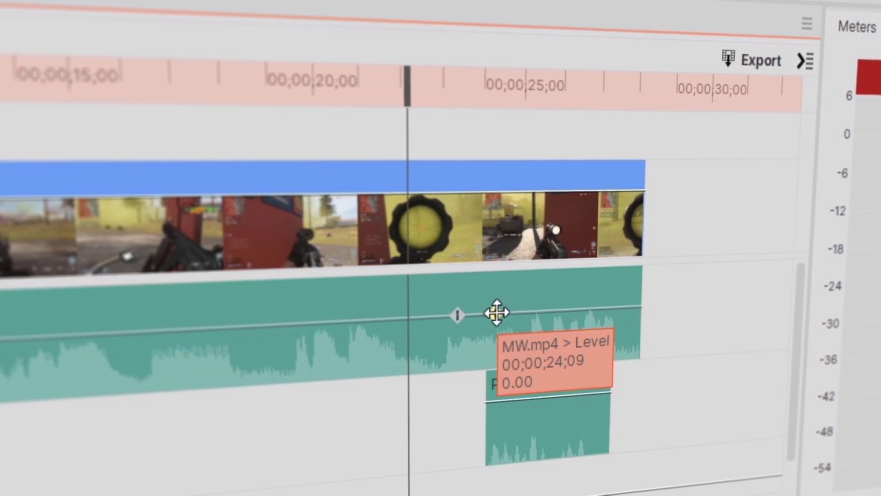
Finish setup and open the untitled project with its three clips on the Video 1 track.
left_click_drag(498, 311, 493, 331)
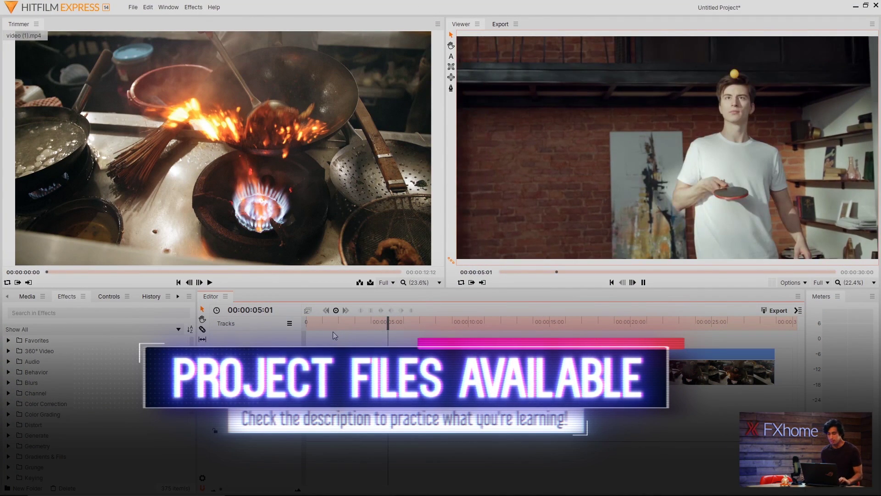
Pause playback and zoom the Viewer in and back out on the ping-pong shot.
key("space")
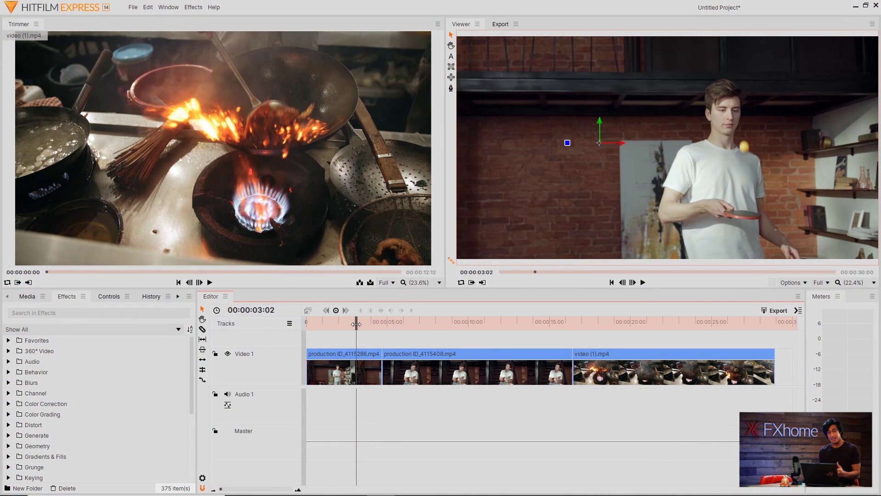
scroll(689, 184, "up", 5)
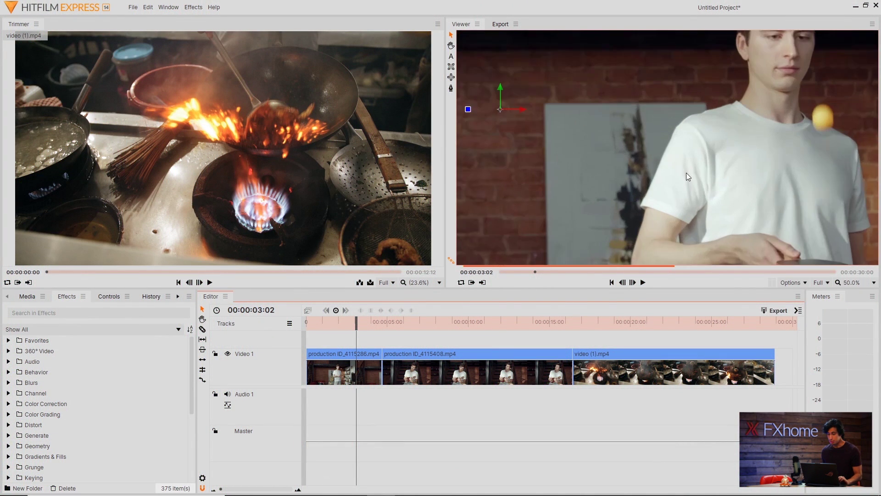
scroll(746, 191, "up", 4)
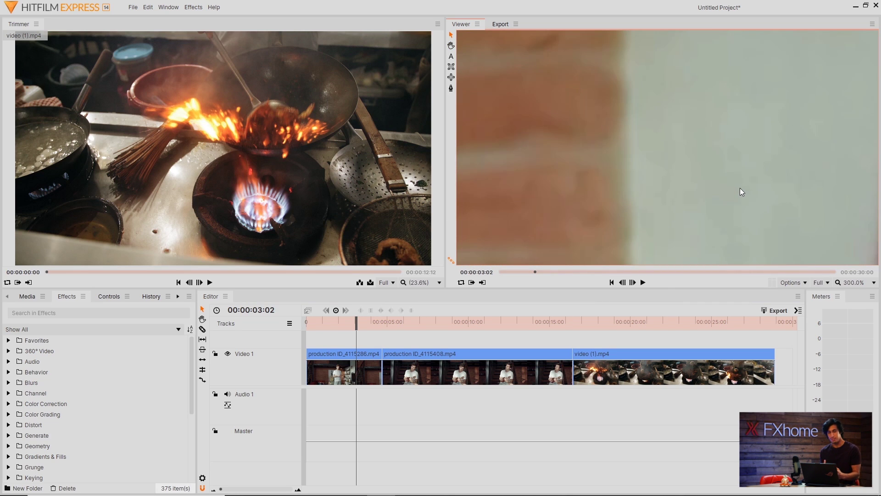
scroll(673, 168, "down", 6)
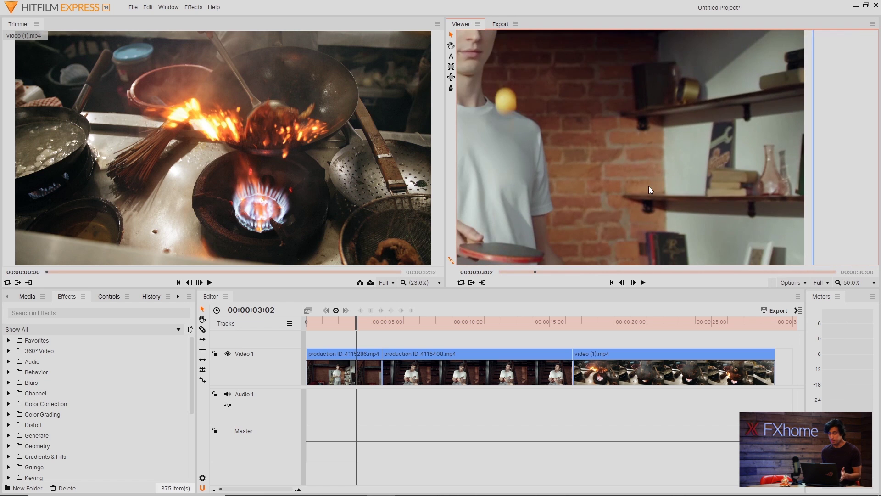
Fit the Viewer back to the whole frame and search the effects for 'white balance'.
left_click(856, 282)
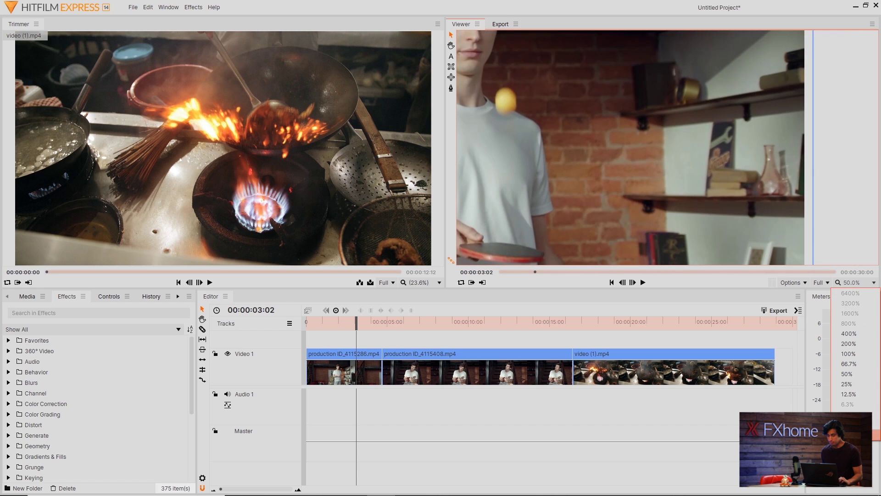
left_click(849, 384)
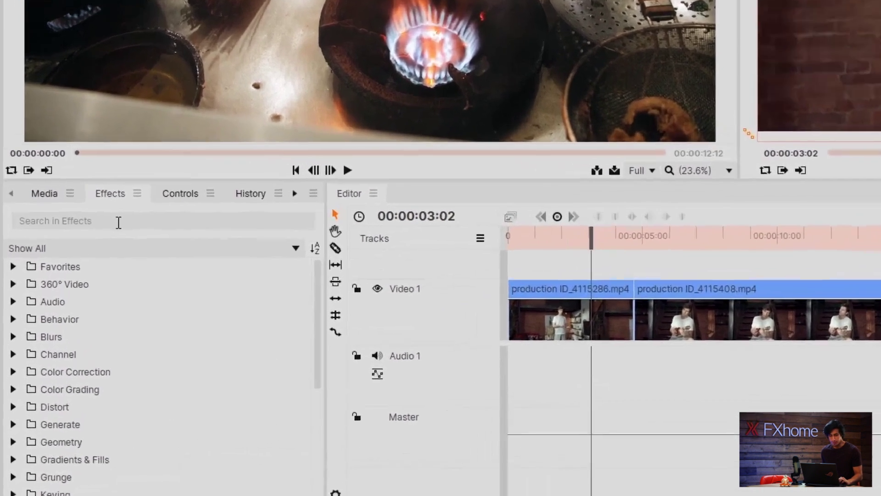
left_click(120, 219)
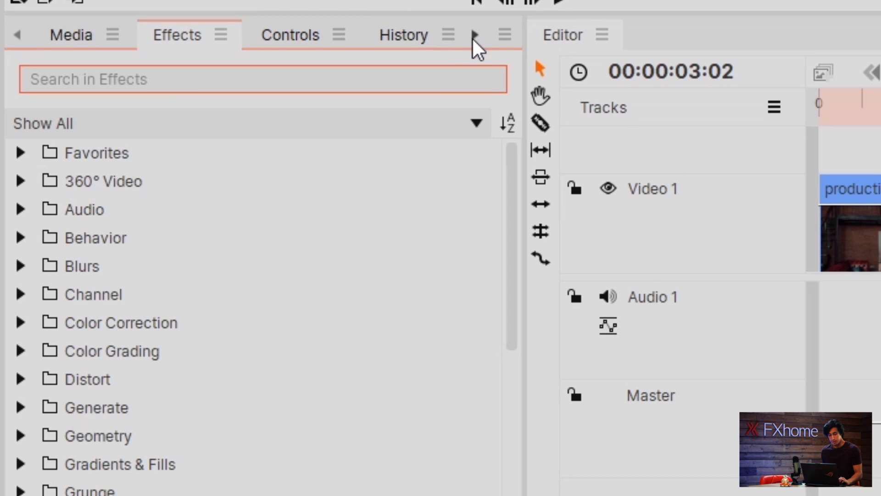
left_click(476, 36)
left_click(198, 38)
left_click(79, 46)
left_click(169, 76)
type("white bal")
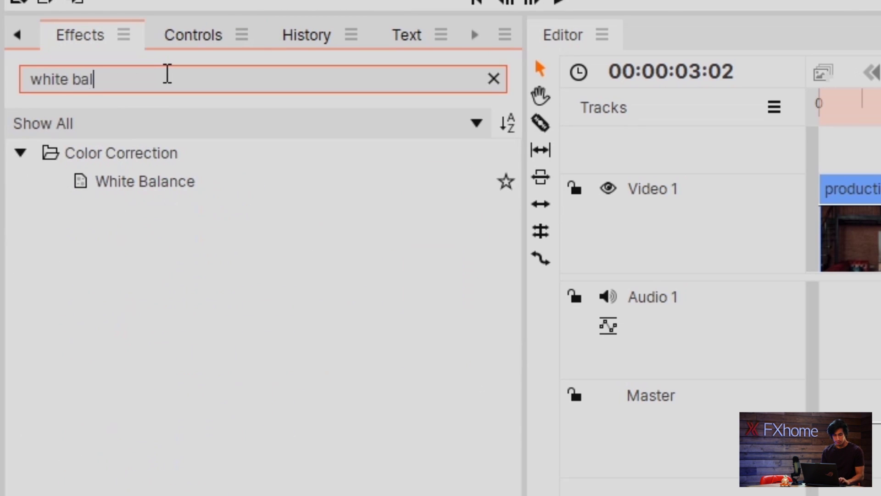
type("ance")
Apply White Balance to the first clip and sample a neutral grey from the ping-pong frame.
left_click_drag(213, 185, 879, 221)
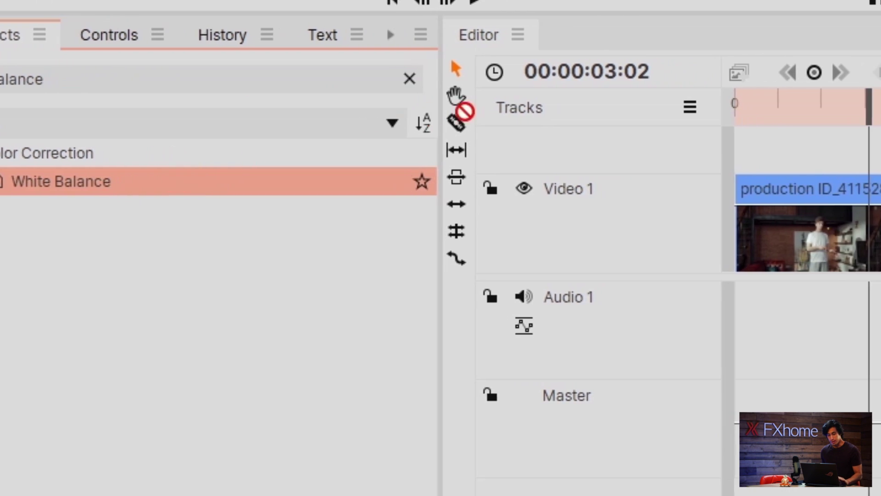
left_click_drag(588, 215, 617, 234)
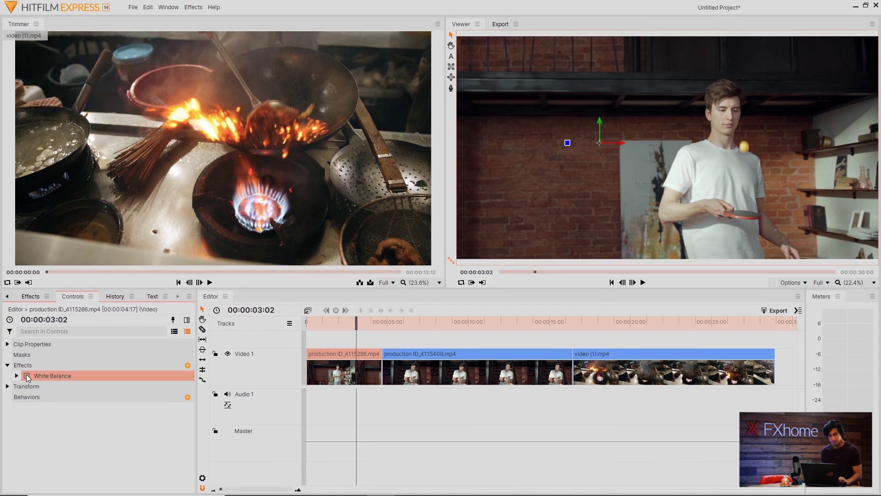
left_click(17, 376)
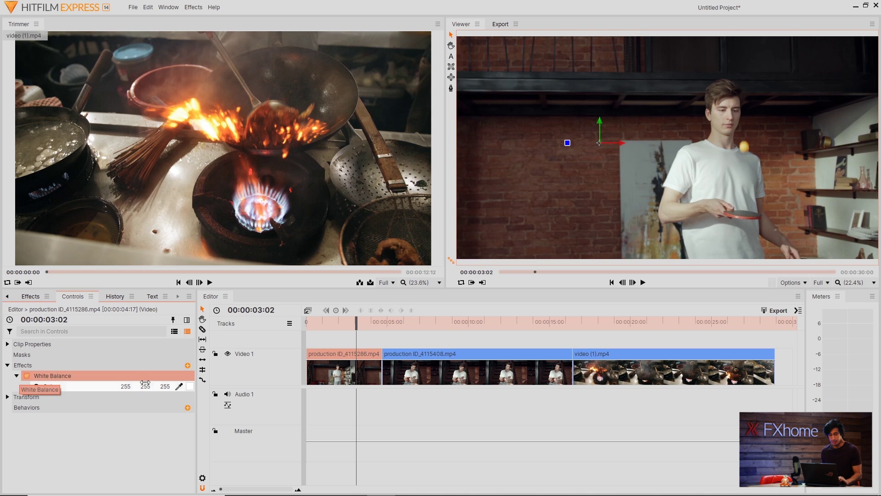
left_click(181, 385)
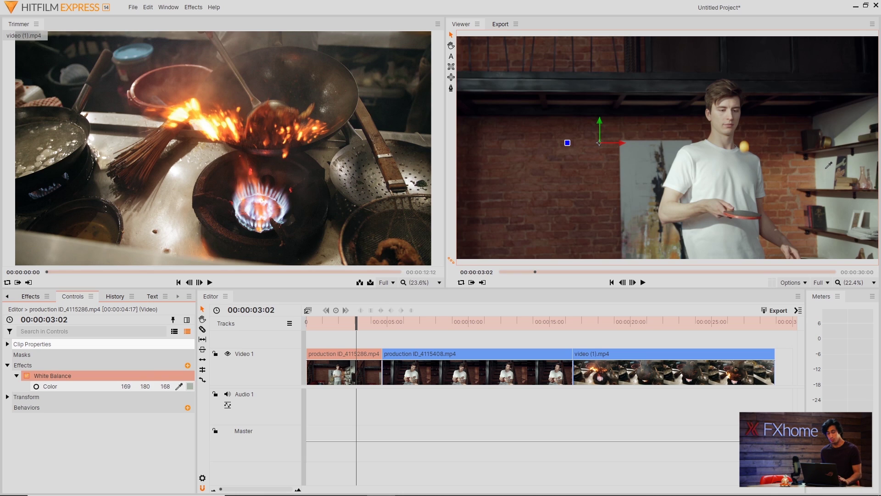
left_click(826, 168)
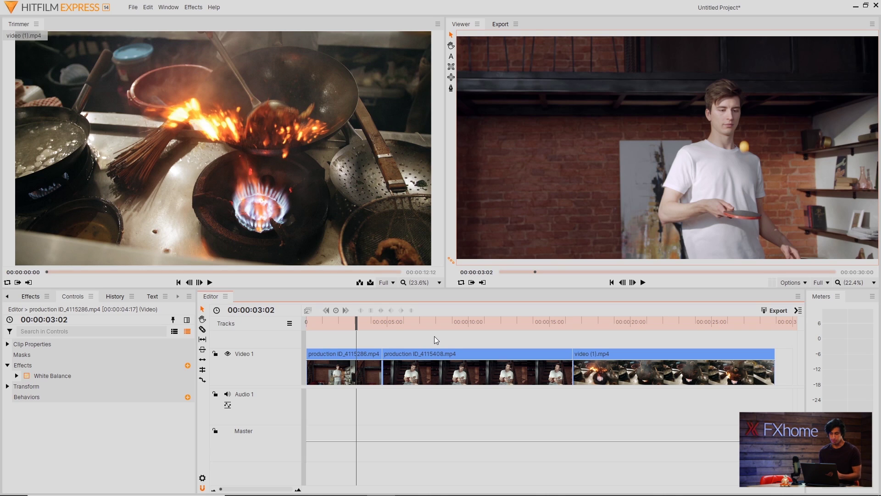
Copy the White Balance effect and paste it onto the ukulele clip.
left_click(387, 325)
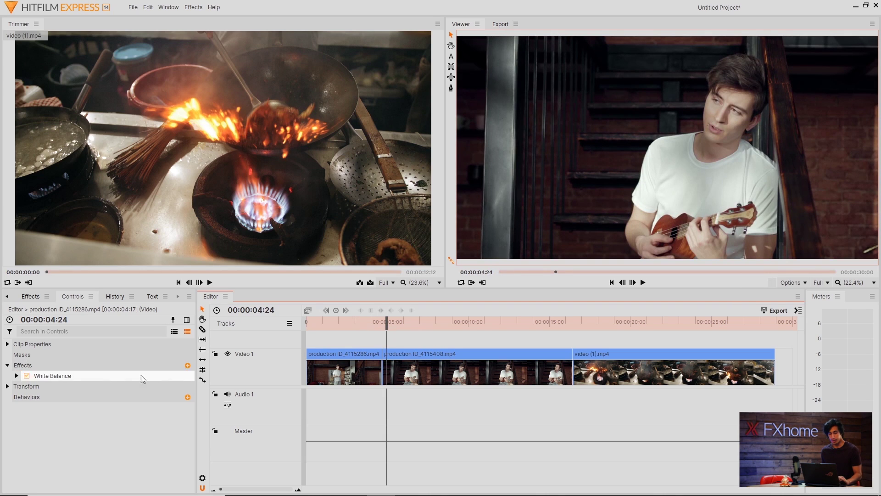
right_click(84, 376)
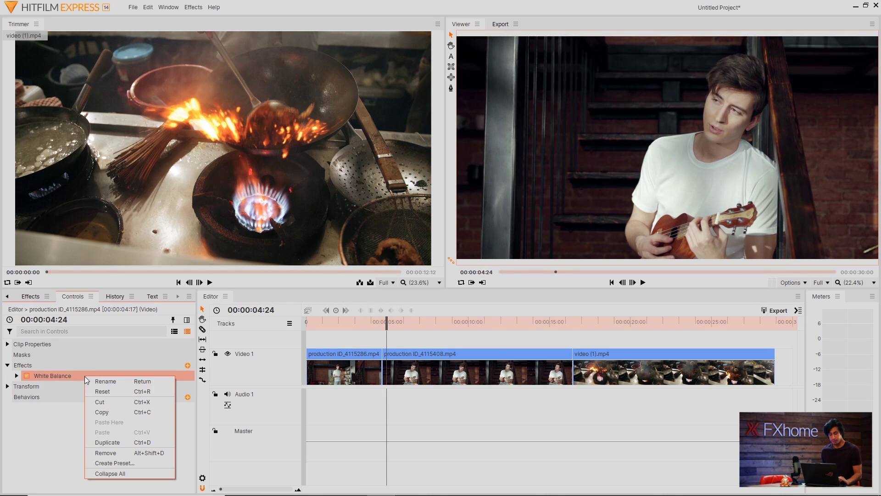
left_click(116, 412)
right_click(418, 369)
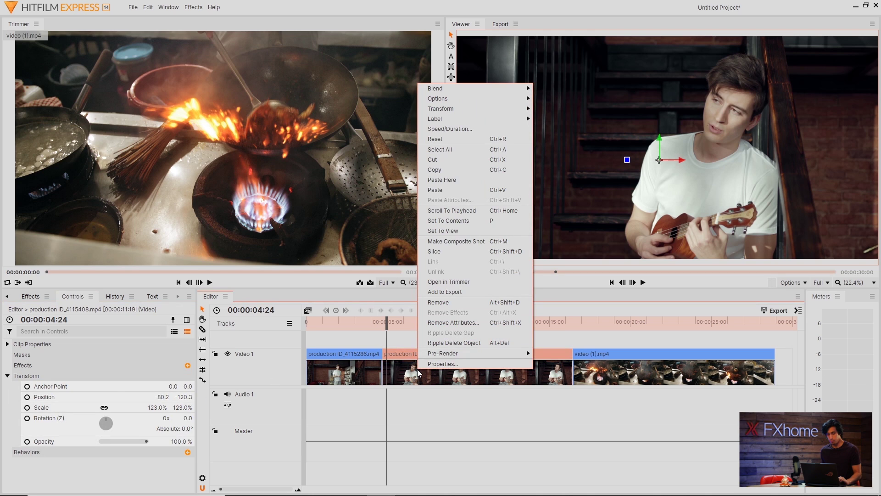
left_click(461, 193)
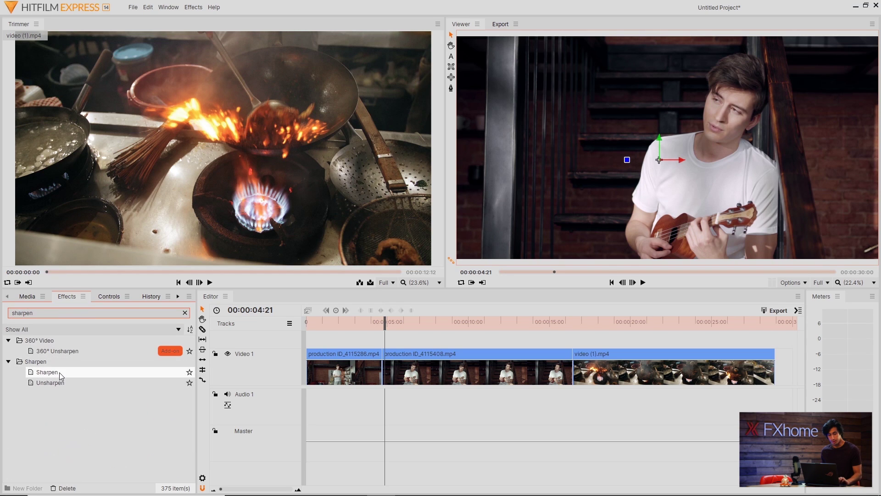
Drag Sharpen onto the ukulele clip, production ID_4115408.mp4.
left_click_drag(59, 373, 407, 367)
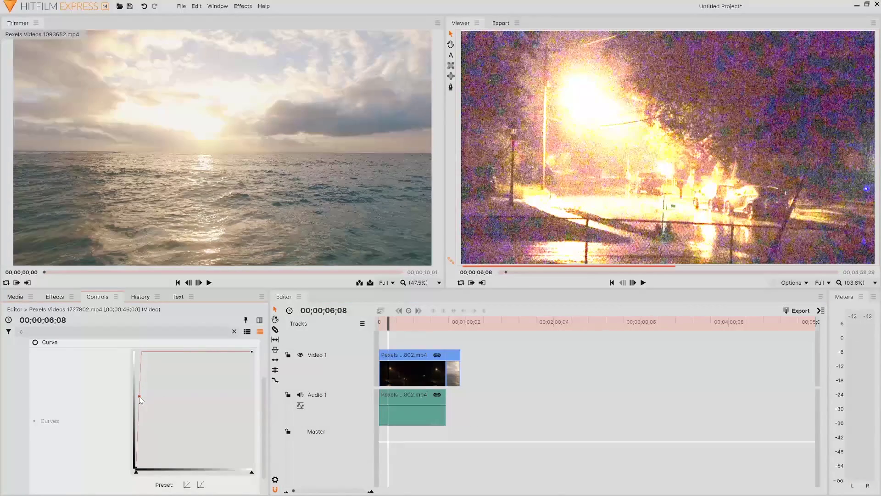
Darken the sunset clip by pulling a point on its Curves graph down.
scroll(788, 108, "up", 1)
left_click_drag(789, 108, 733, 131)
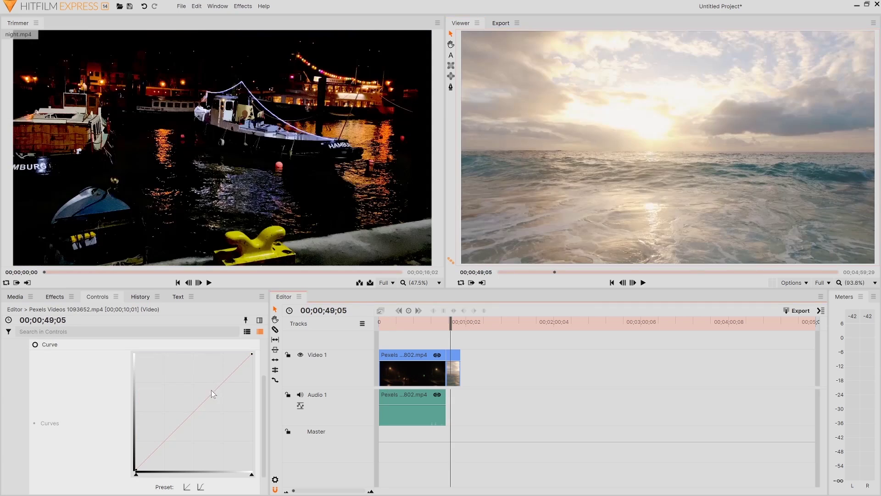
left_click_drag(212, 390, 225, 428)
scroll(622, 120, "up", 4)
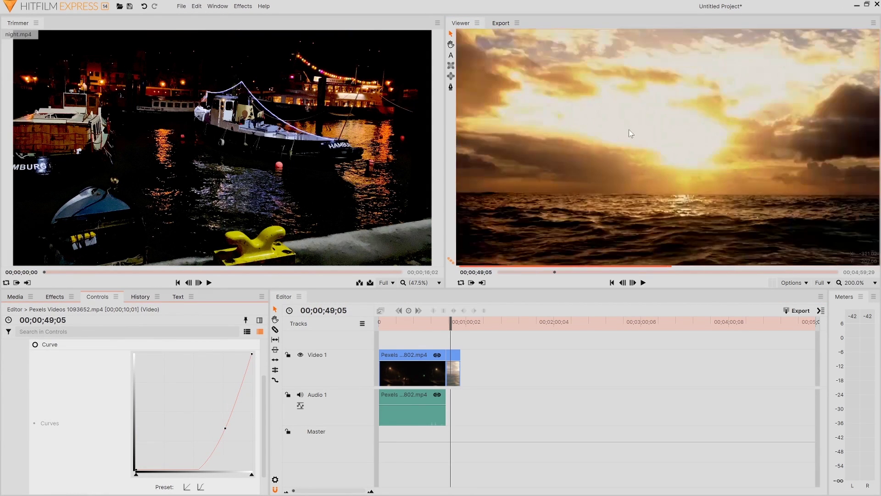
key("h")
left_click_drag(636, 148, 629, 175)
key("v")
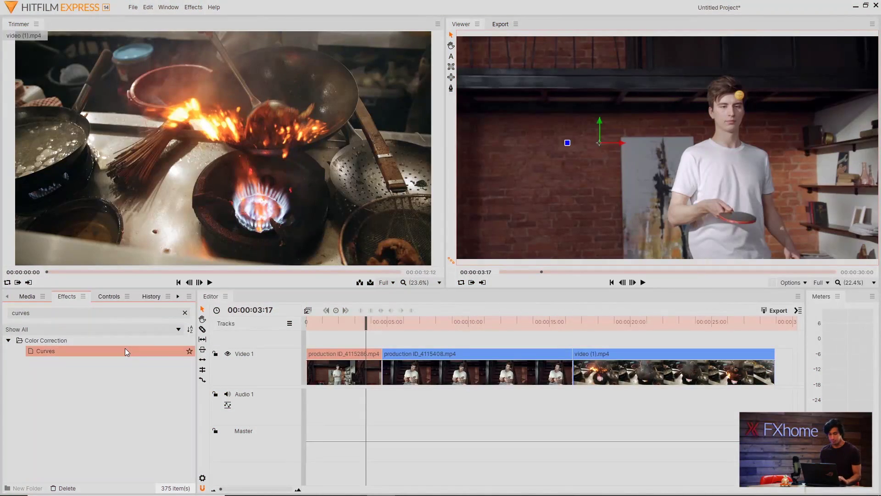
Add Curves to the first clip, bend it into an S-curve and try the S-Curve preset.
left_click_drag(125, 351, 330, 365)
left_click(16, 386)
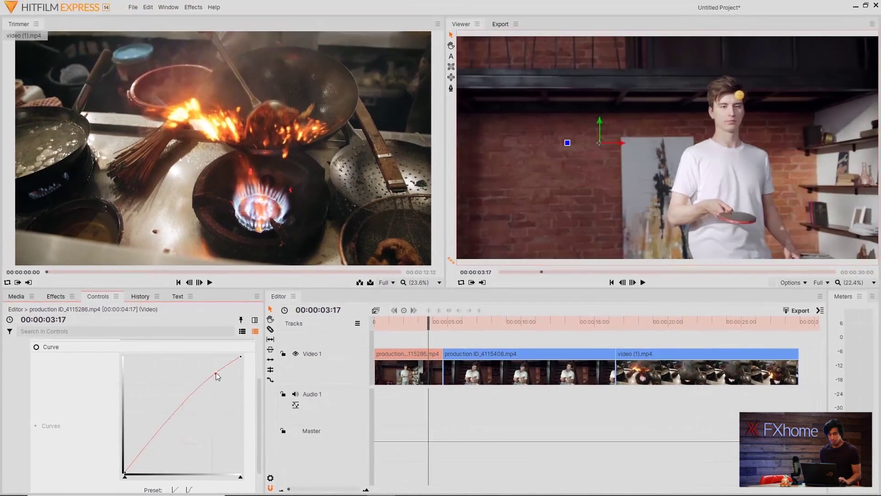
left_click_drag(235, 372, 232, 368)
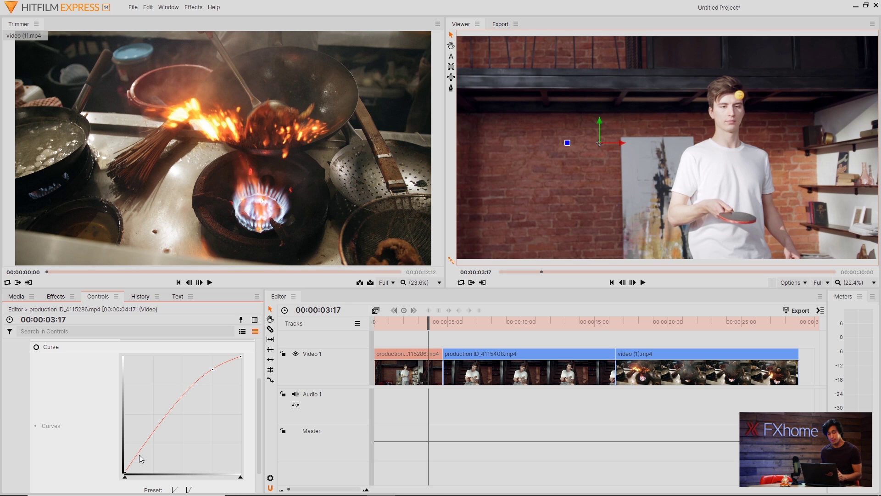
left_click_drag(139, 454, 145, 461)
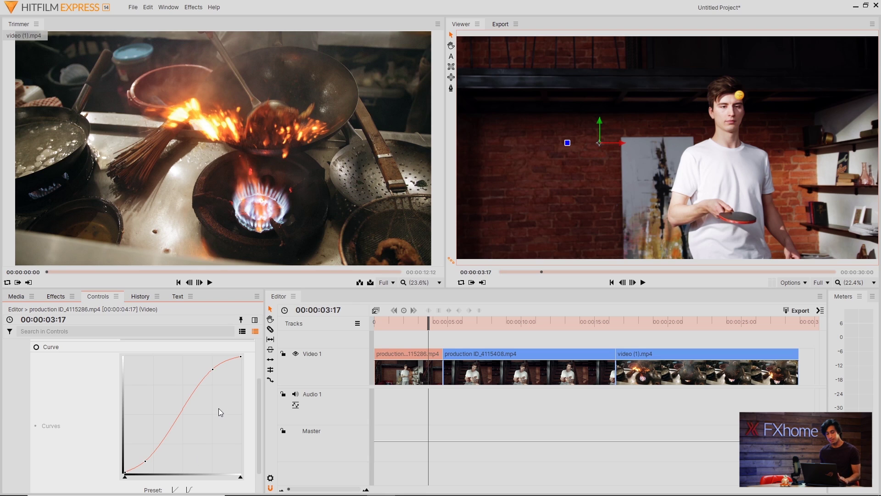
scroll(211, 439, "down", 2)
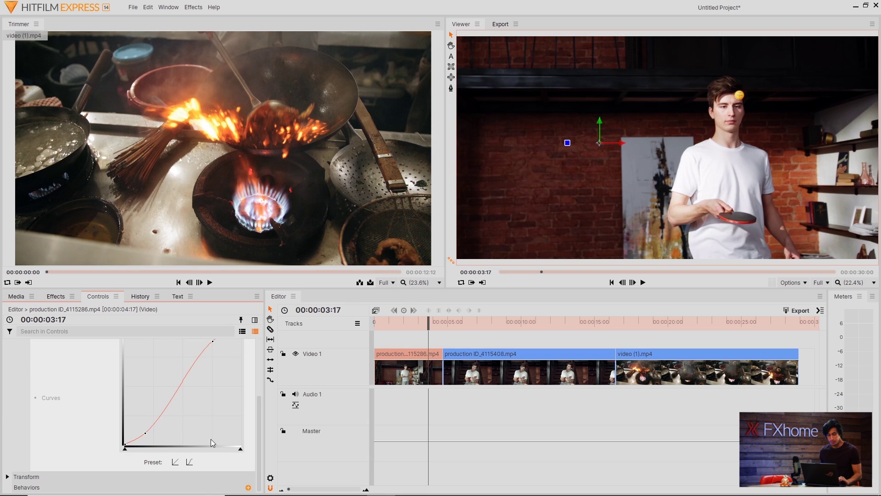
left_click(192, 461)
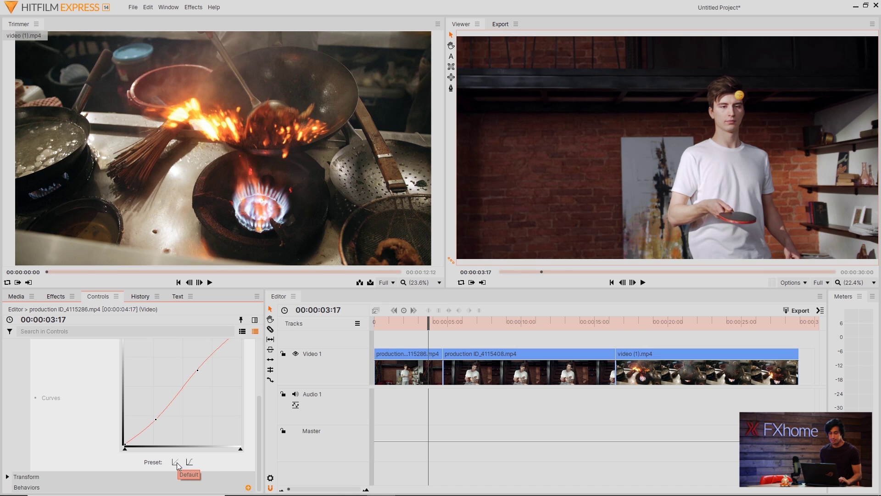
Reset the curve to default and shape a gentle S-curve with shadow, midtone and highlight points.
left_click(176, 461)
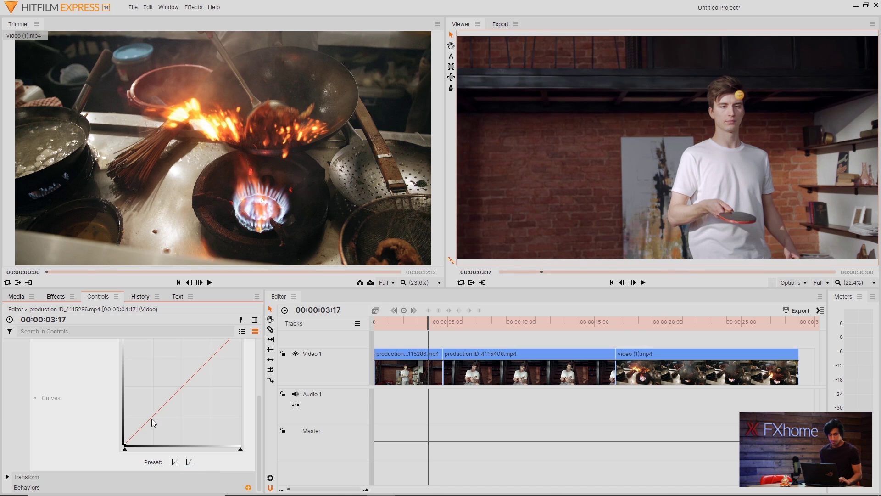
left_click_drag(146, 425, 146, 425)
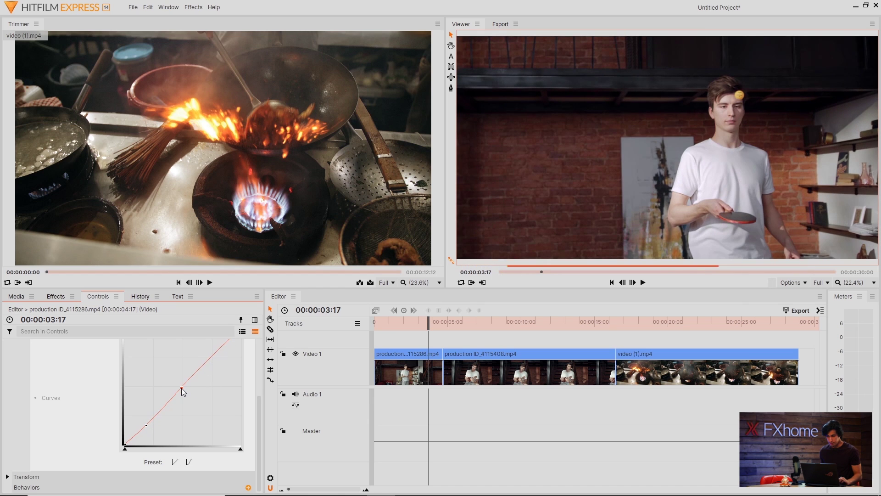
left_click_drag(180, 388, 181, 387)
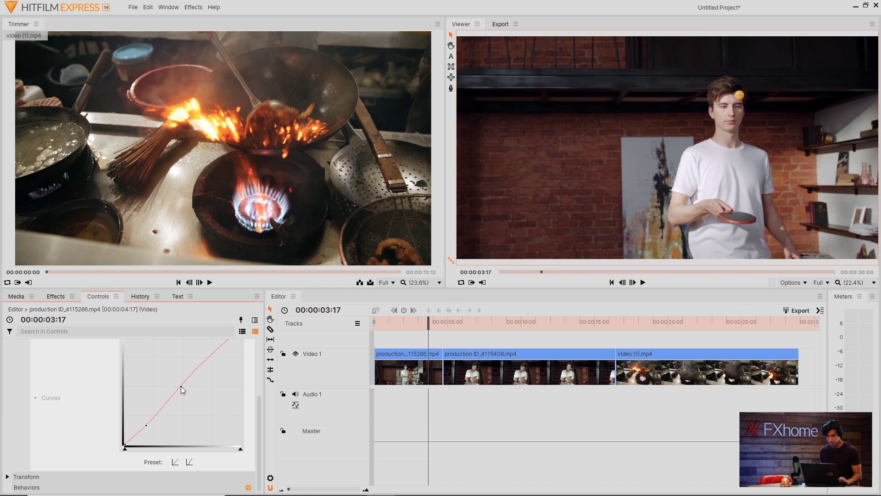
left_click_drag(215, 354, 218, 357)
left_click(115, 428)
Copy the first clip's Curves effect and select the production ID_4115408 clip.
scroll(29, 381, "up", 3)
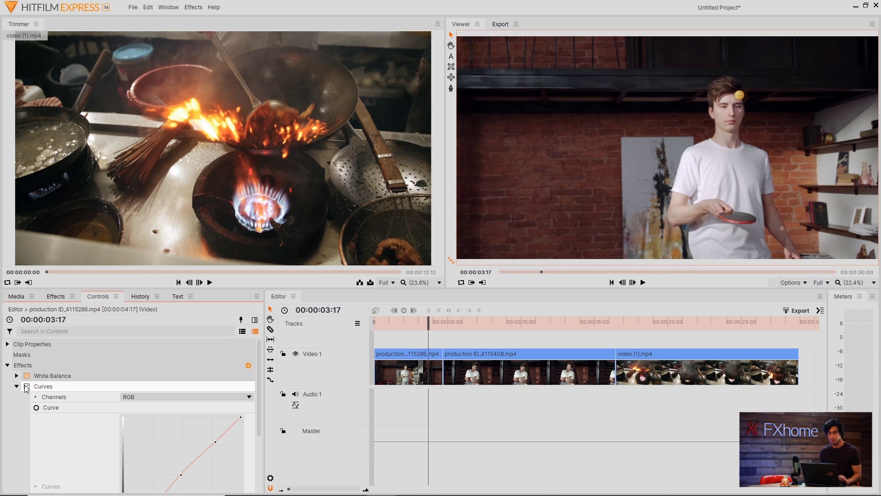
left_click(17, 386)
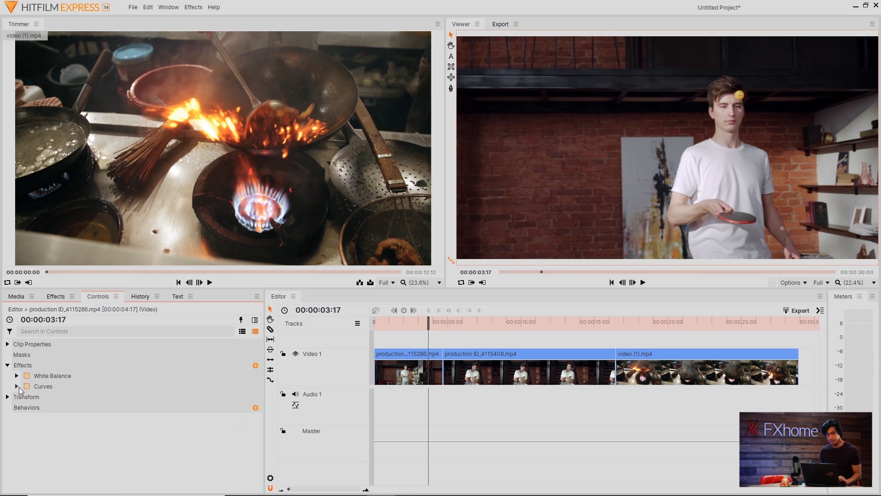
right_click(98, 388)
left_click(142, 425)
left_click(458, 322)
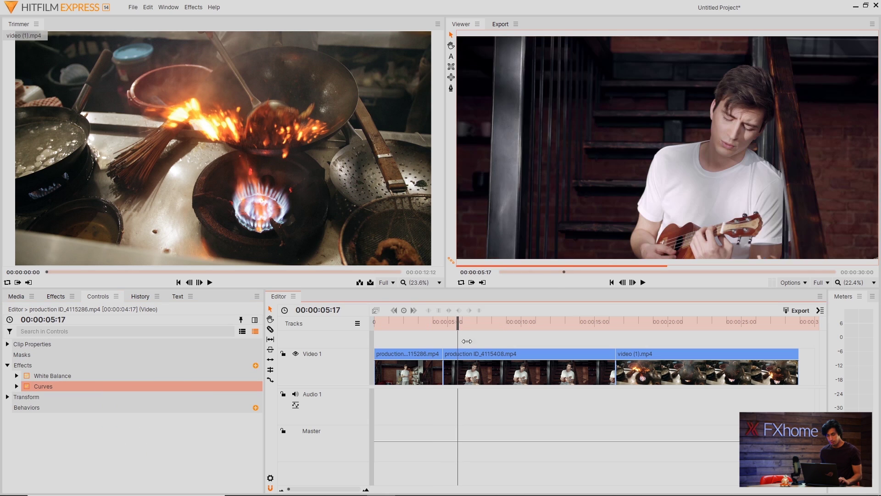
Paste the Curves effect onto production ID_4115408.mp4 and scrub through it to check the grade.
right_click(474, 373)
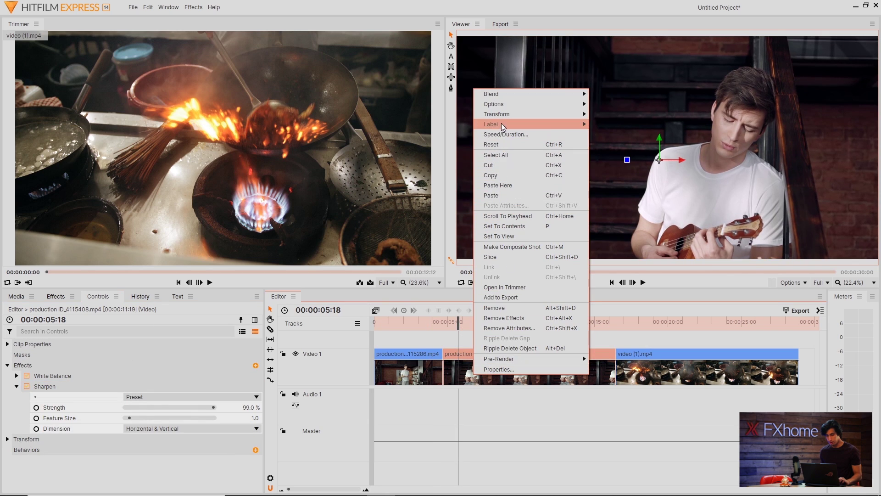
left_click(508, 196)
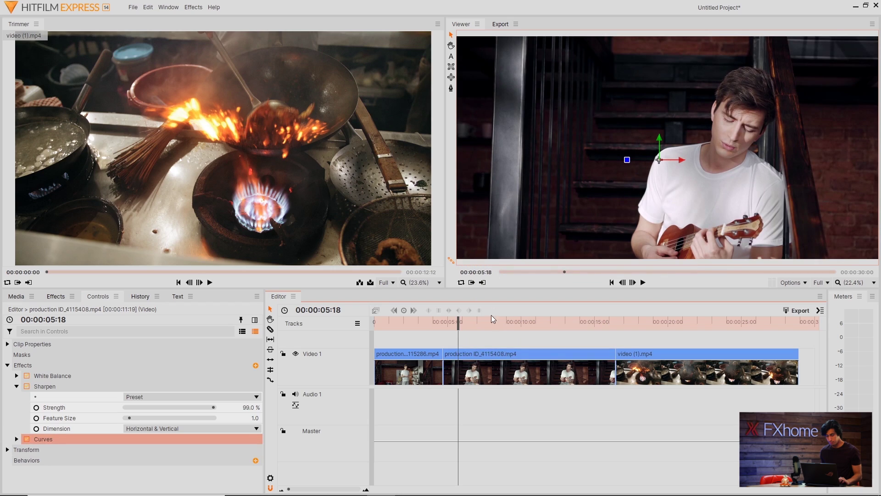
left_click_drag(476, 322, 479, 323)
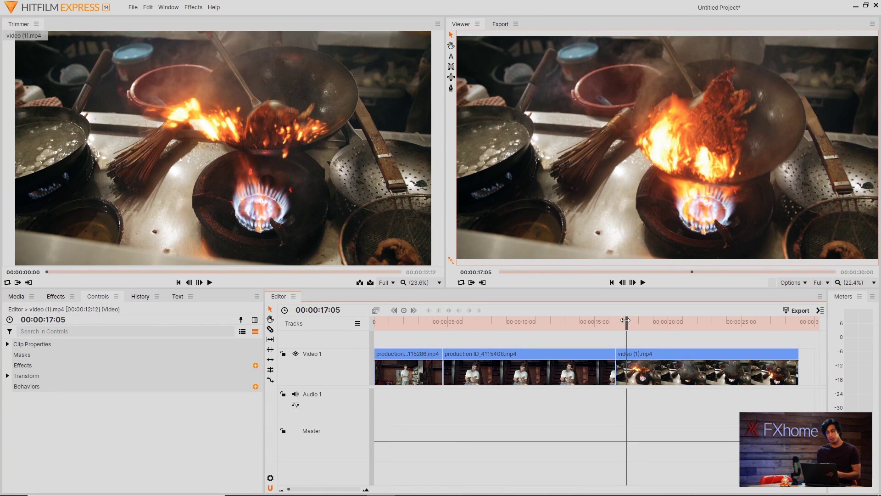
Play the cooking clip, settle on the flaming wok frame and search effects for 'color balance'.
key("space")
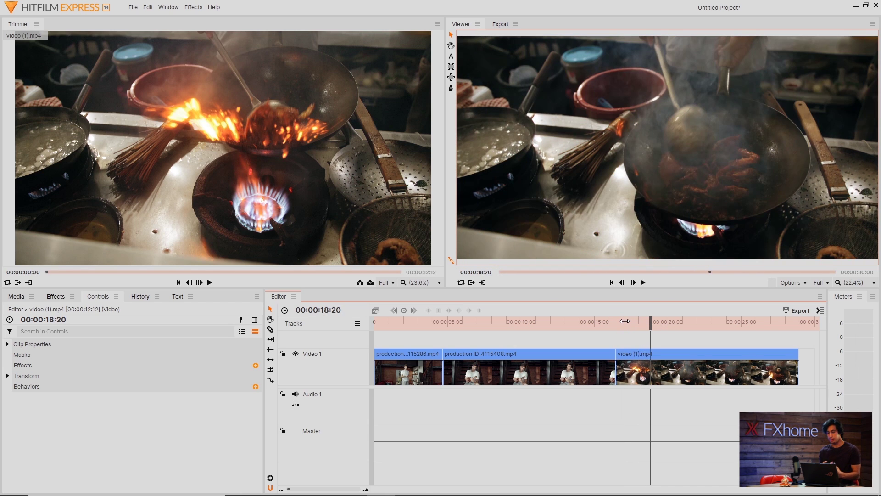
left_click_drag(636, 321, 622, 321)
left_click(60, 302)
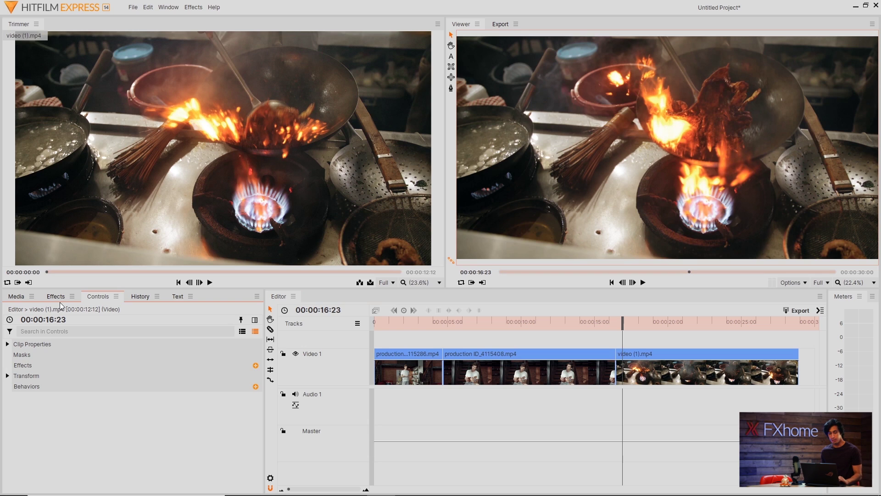
left_click(56, 301)
left_click(78, 312)
type("color balance")
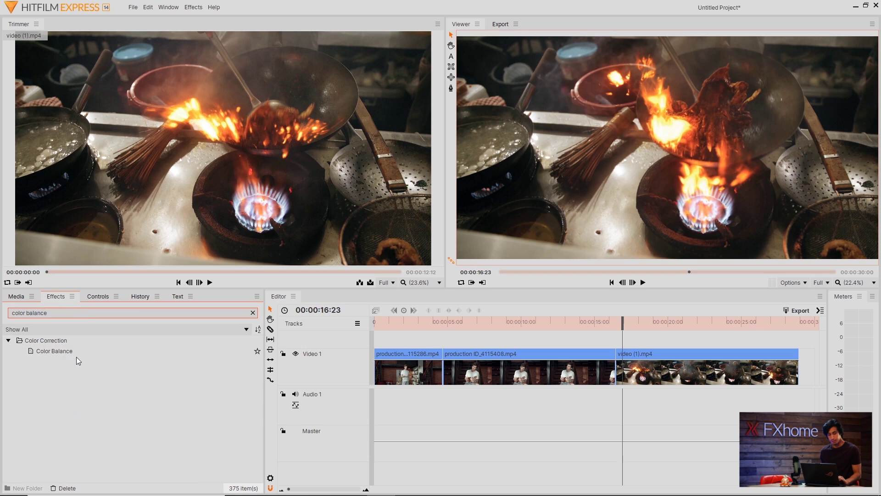
Apply Color Balance to video (1).mp4 with Shadows Red -8, Highlights Blue -42, Preserve Luminosity on.
left_click_drag(76, 357, 638, 365)
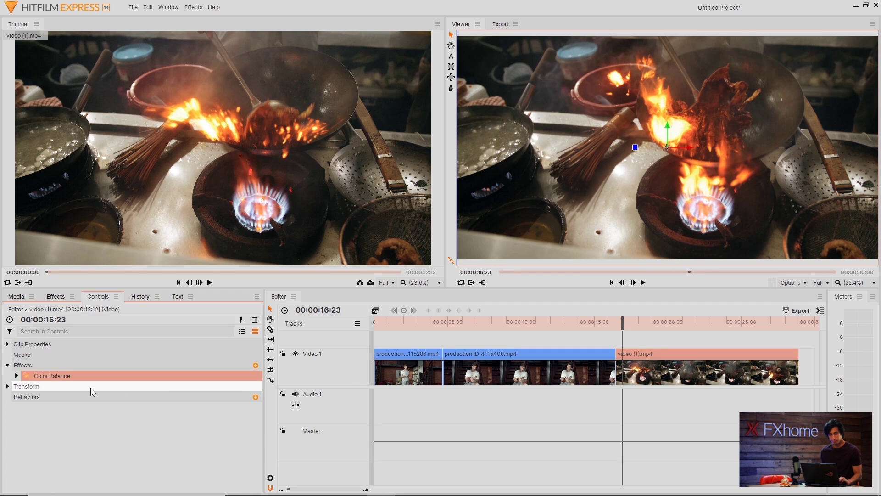
left_click(17, 375)
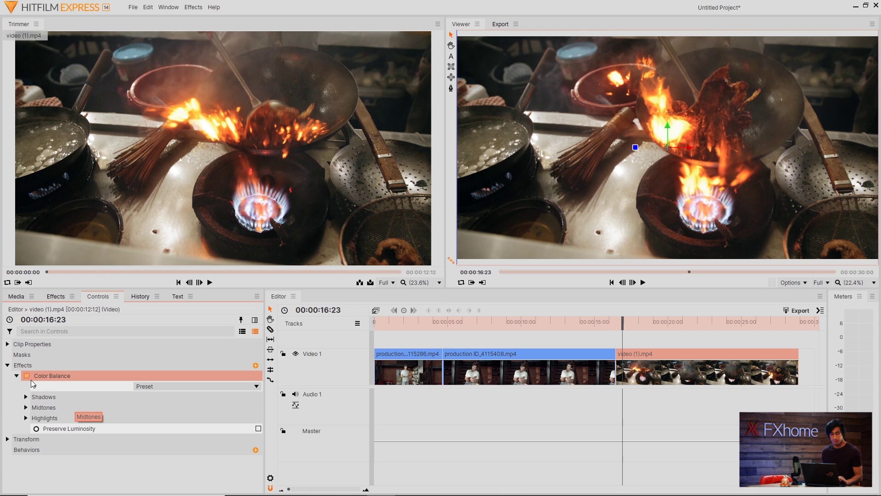
left_click(26, 397)
mouse_move(175, 407)
left_mouse_down()
mouse_move(153, 398)
mouse_move(172, 418)
mouse_move(164, 418)
left_mouse_up()
left_click(26, 396)
left_click(26, 418)
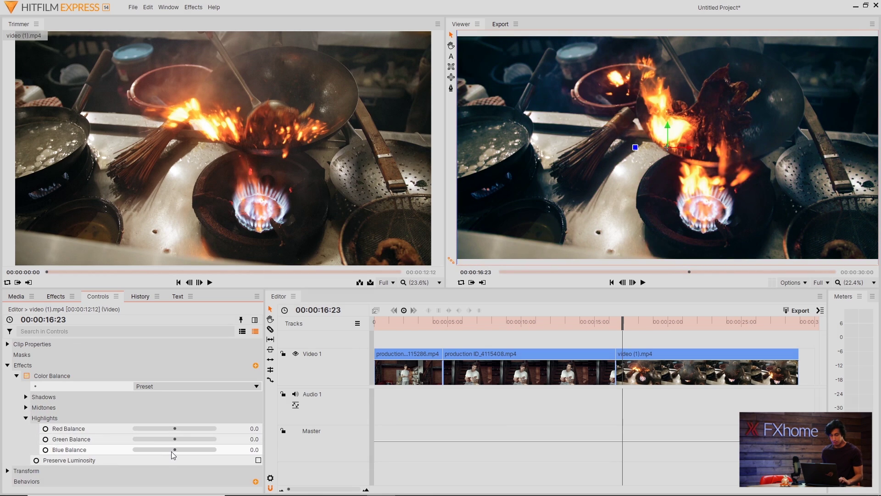
mouse_move(171, 451)
left_mouse_down()
mouse_move(125, 430)
mouse_move(171, 447)
mouse_move(161, 445)
left_mouse_up()
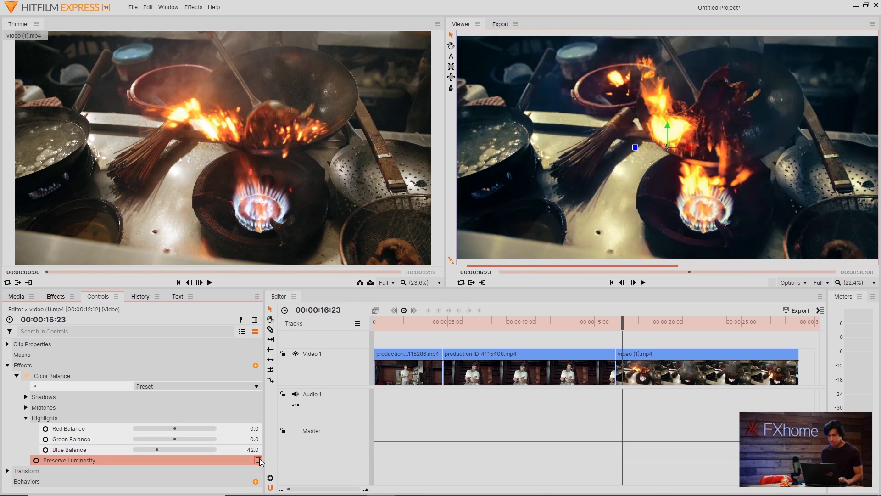
left_click(259, 460)
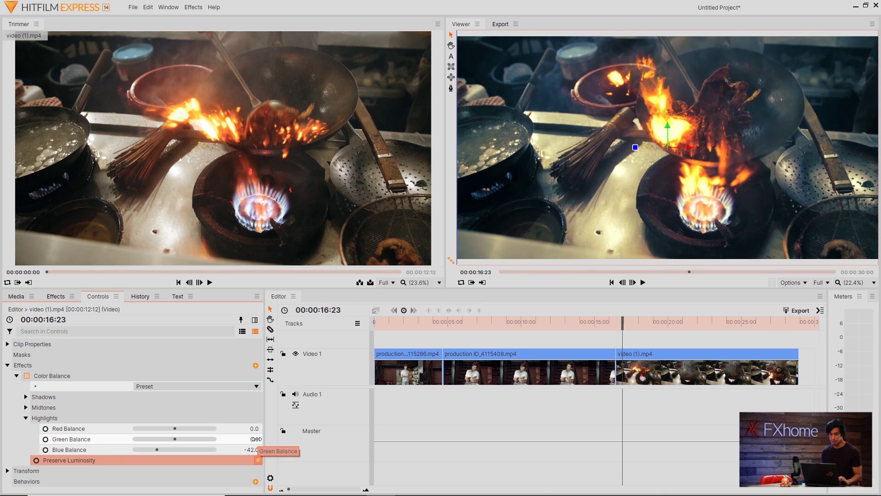
left_click(55, 296)
Add Hue, Saturation & Lightness to the cooking clip and fully desaturate its Red group.
left_click(81, 313)
type("a")
key("BackSpace")
type("hue satu")
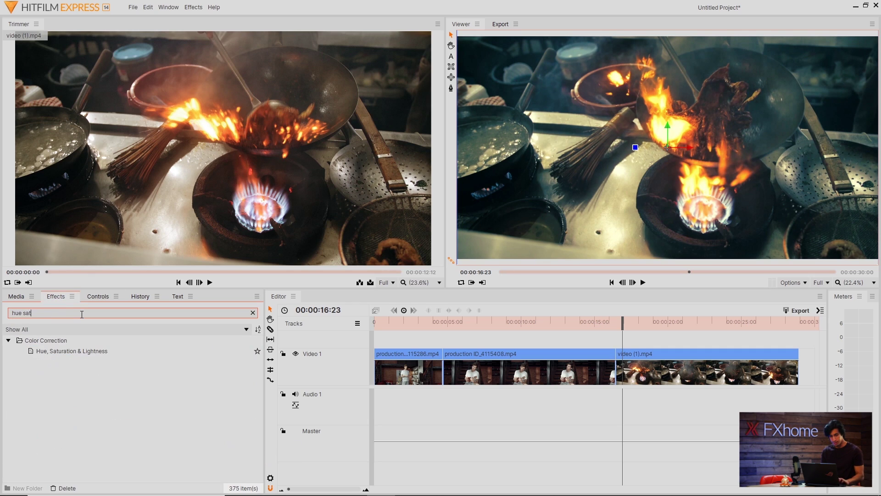
type("r")
left_click_drag(74, 351, 661, 374)
left_click(17, 387)
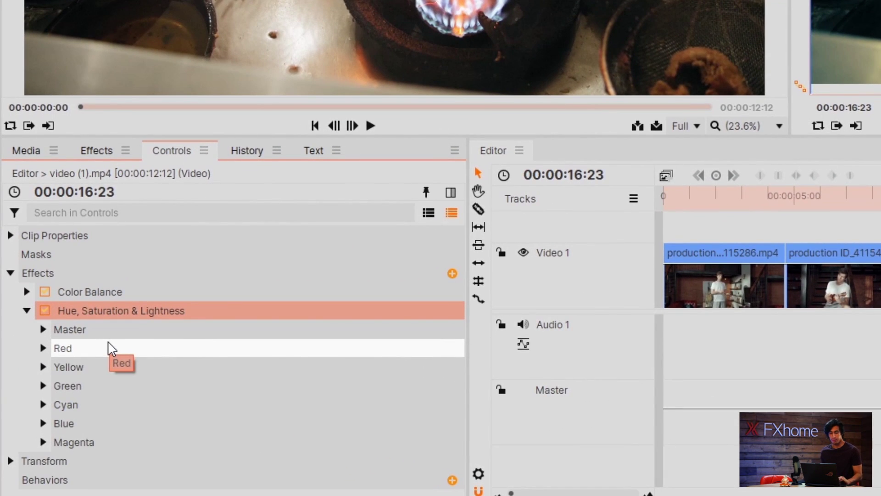
left_click(42, 347)
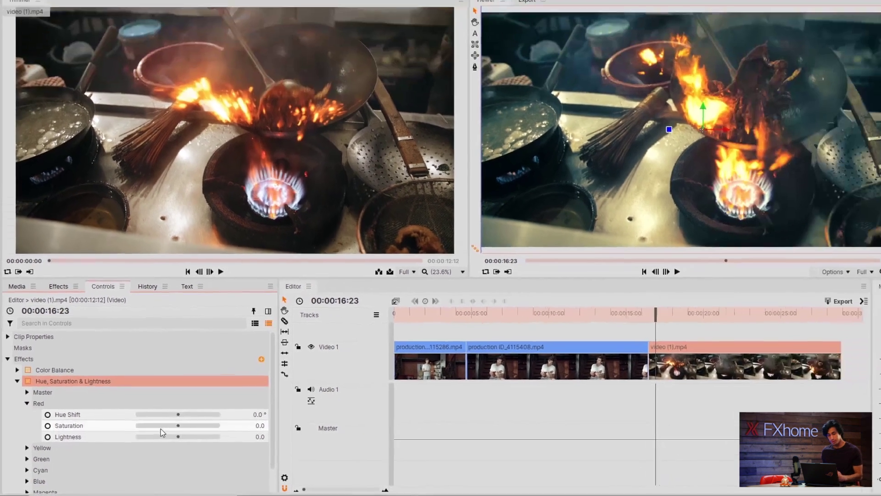
left_click_drag(160, 428, 83, 439)
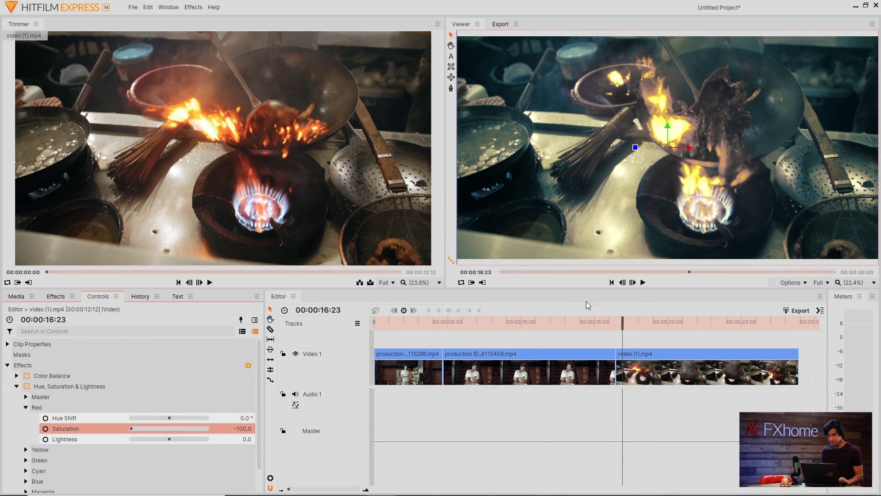
Set the effect's Master Saturation to 14 on the flaming wok frame.
left_click_drag(628, 323, 652, 324)
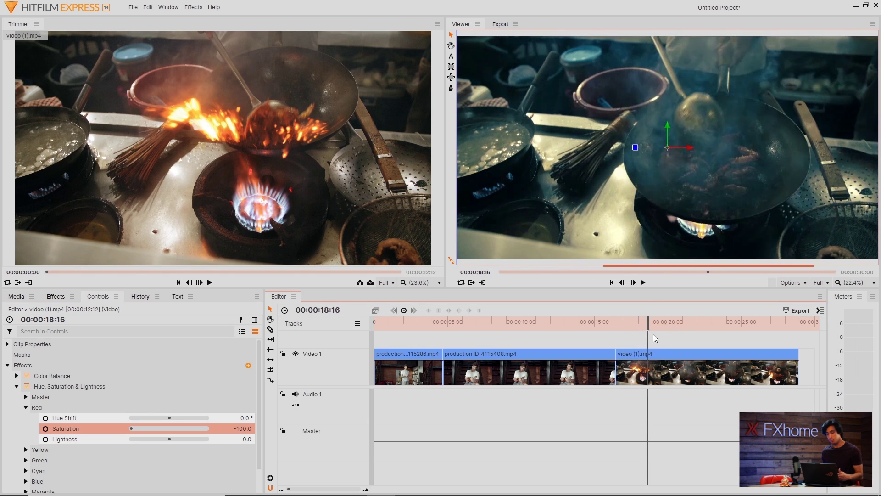
left_click(622, 324)
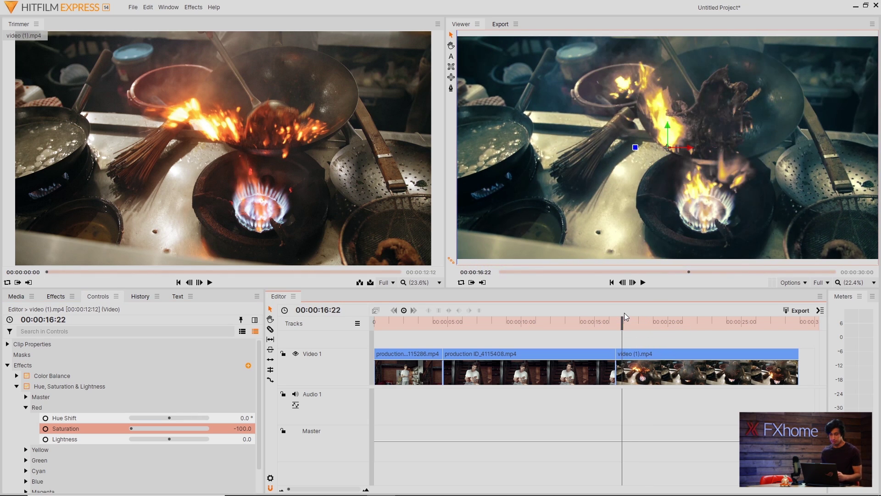
left_click(26, 407)
left_click(26, 397)
left_click_drag(173, 420, 174, 419)
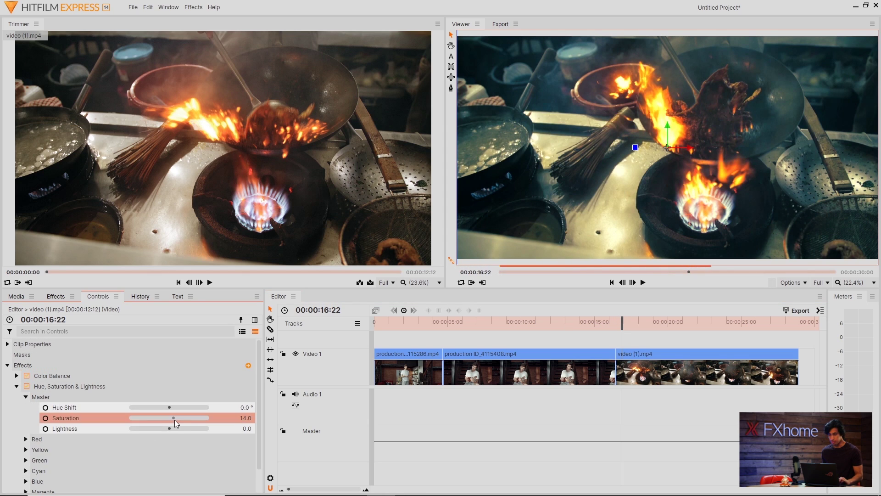
left_click(16, 386)
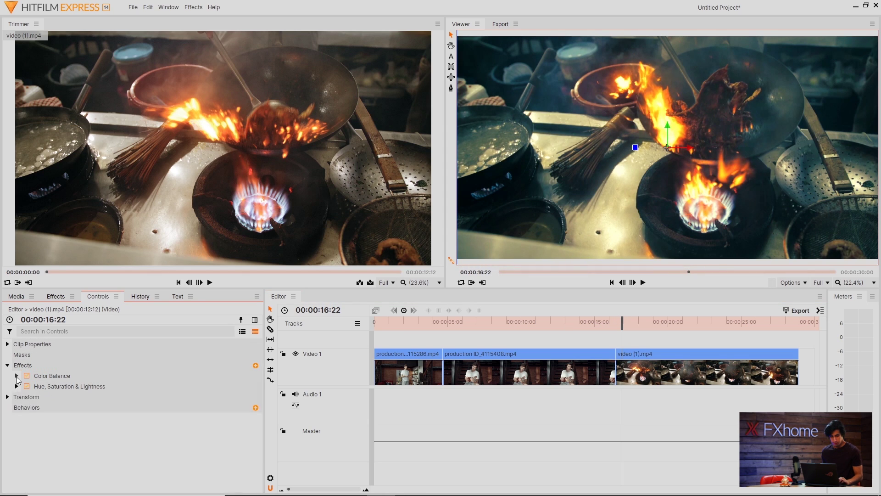
left_click(56, 296)
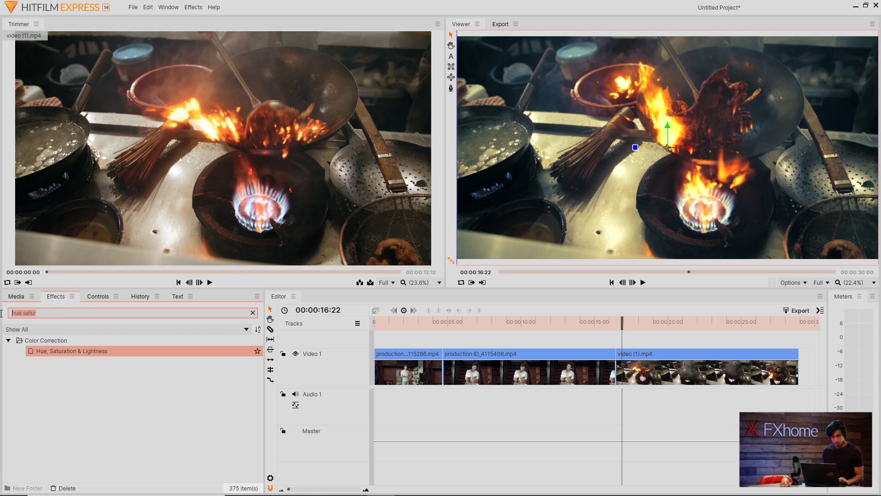
Search for 'glow' and apply the Glow effect to the cooking clip video (1).mp4.
type("glow")
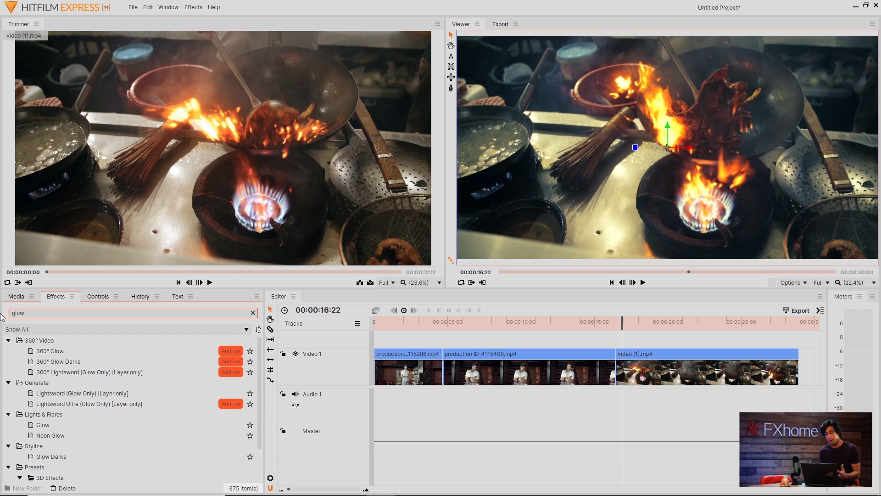
left_click_drag(43, 425, 628, 374)
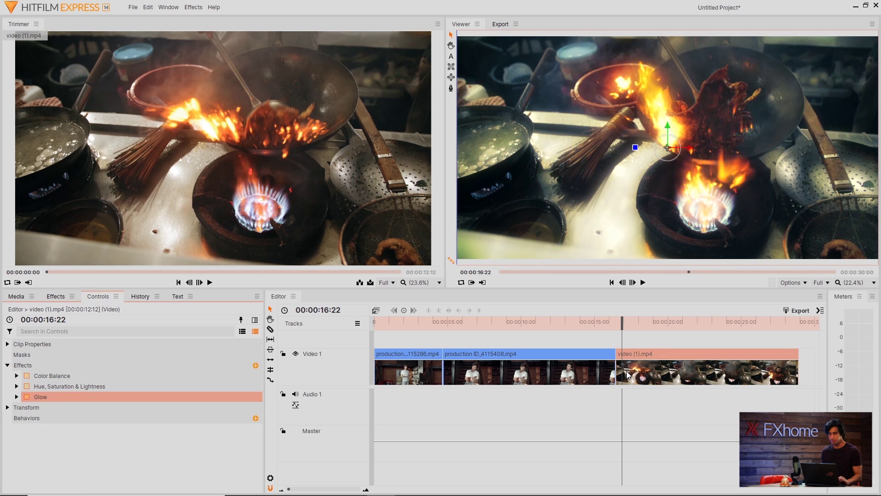
left_click(16, 397)
left_click(170, 409)
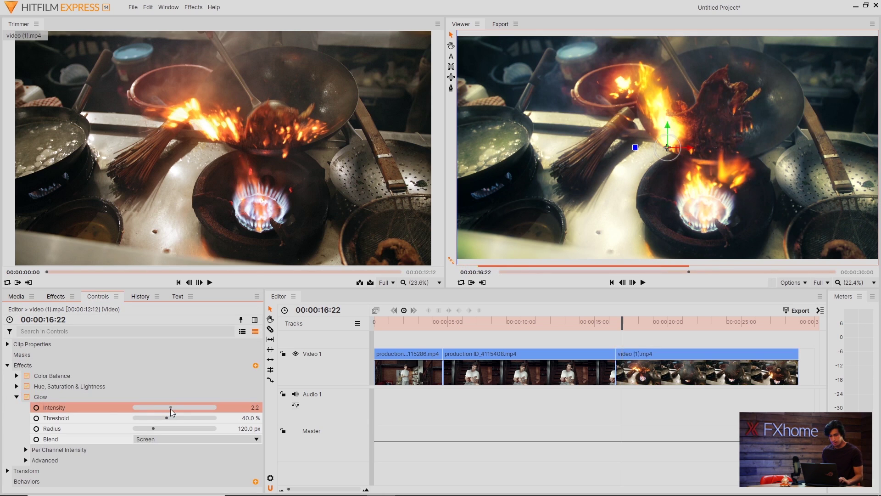
Set Glow threshold to 100 %, radius to 512 px and intensity to 1.7.
left_click_drag(168, 418, 205, 429)
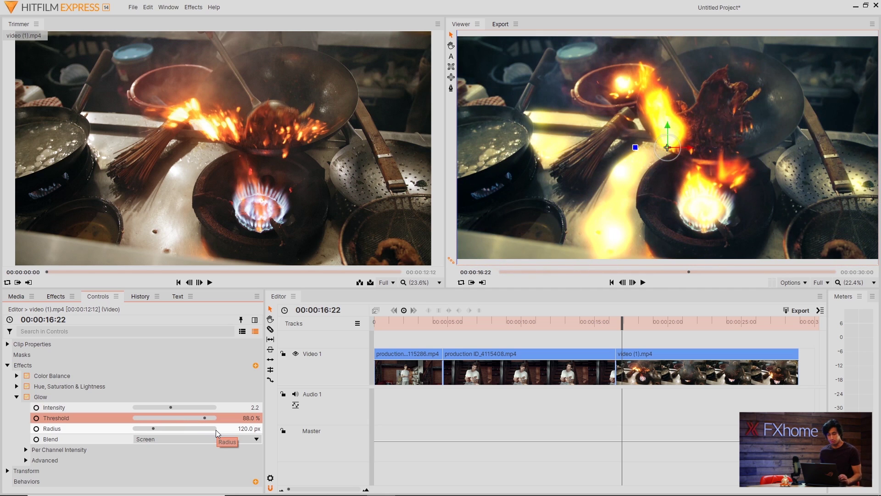
left_click(209, 417)
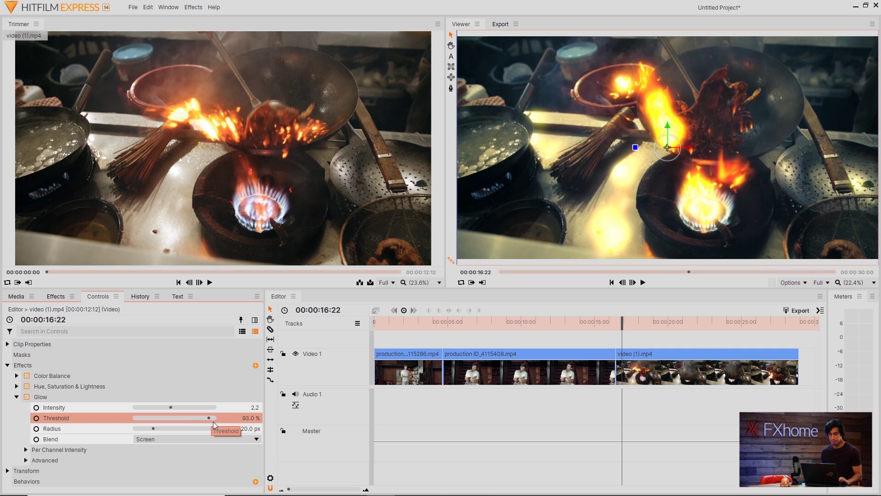
left_click_drag(211, 416, 216, 419)
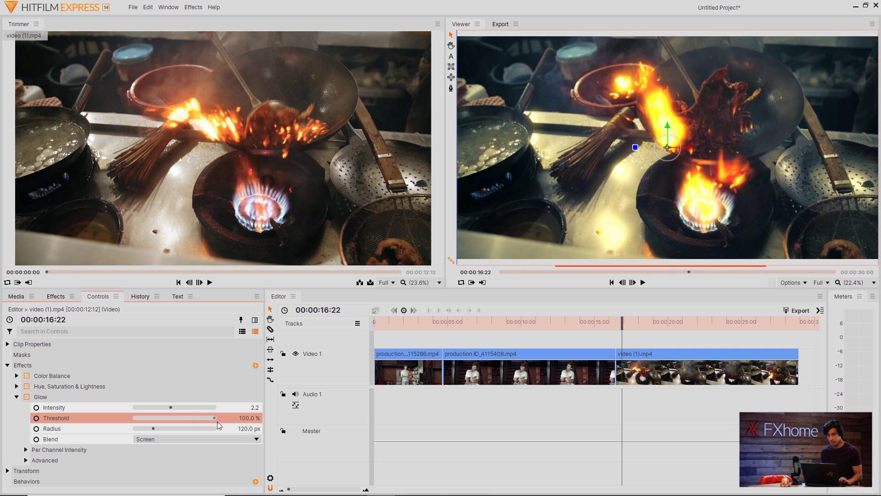
left_click_drag(160, 429, 212, 445)
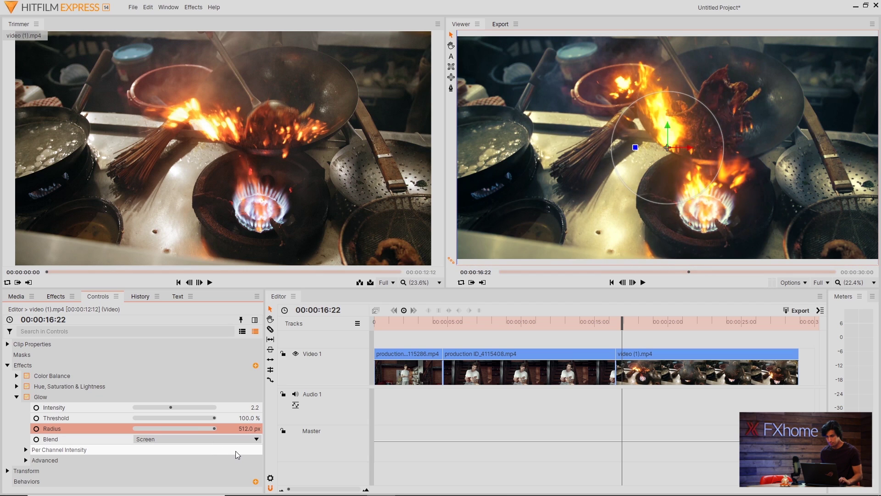
left_click(17, 396)
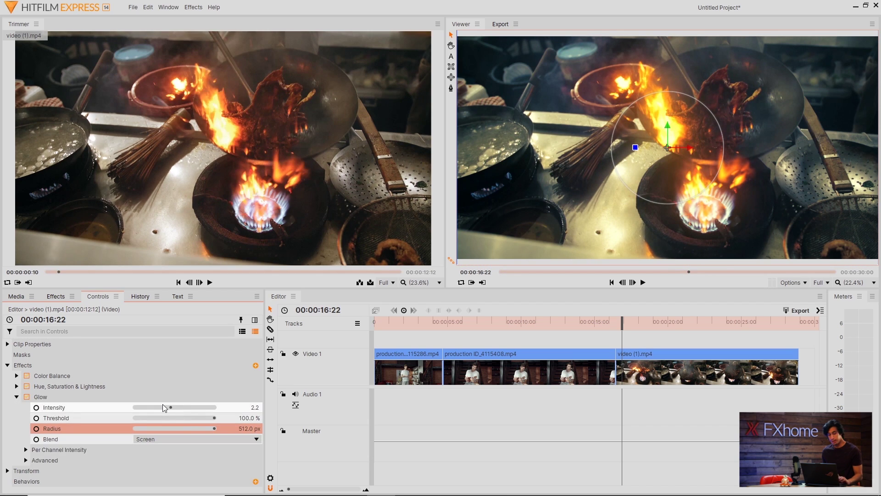
mouse_move(162, 404)
left_mouse_down()
mouse_move(136, 395)
mouse_move(185, 407)
mouse_move(159, 408)
left_mouse_up()
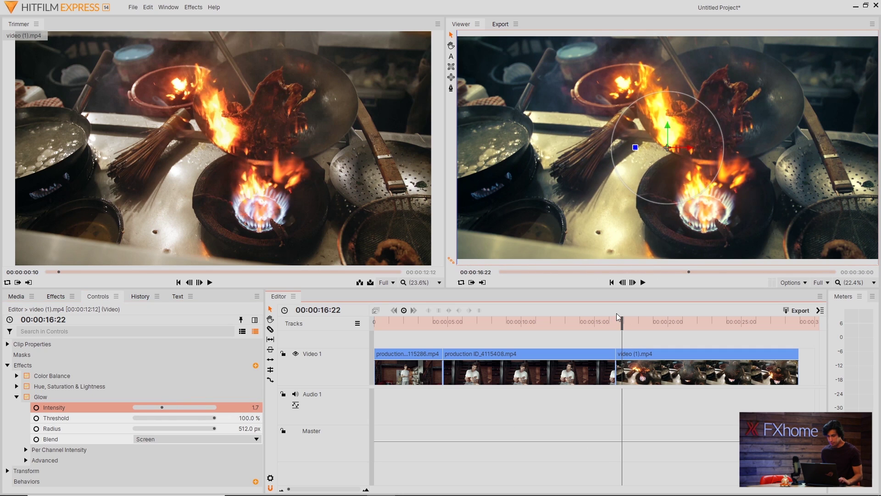
left_click_drag(617, 318, 637, 324)
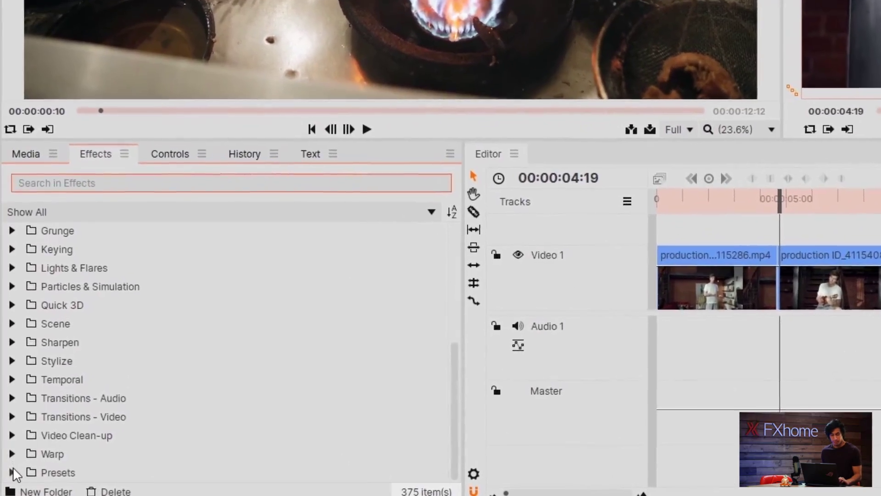
Apply the Presets > Film Looks > Soft Cool preset to the production ID_4115408 ukulele clip.
left_click(12, 472)
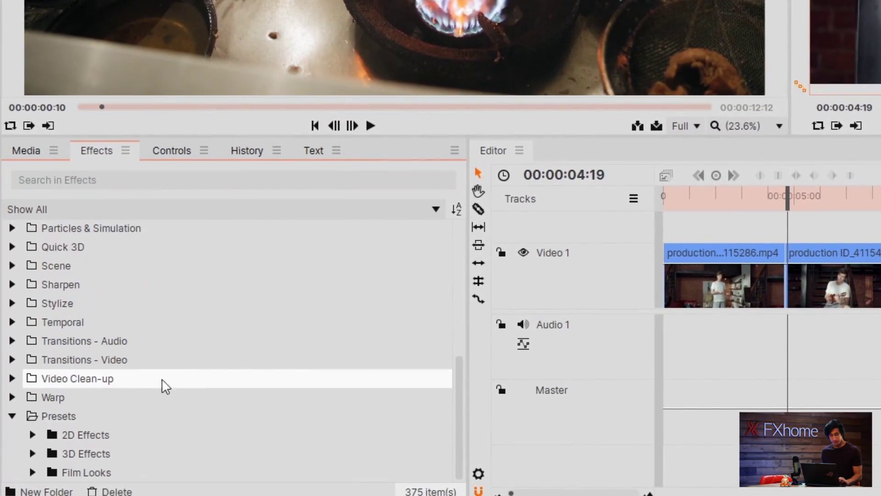
left_click(32, 472)
scroll(81, 419, "down", 2)
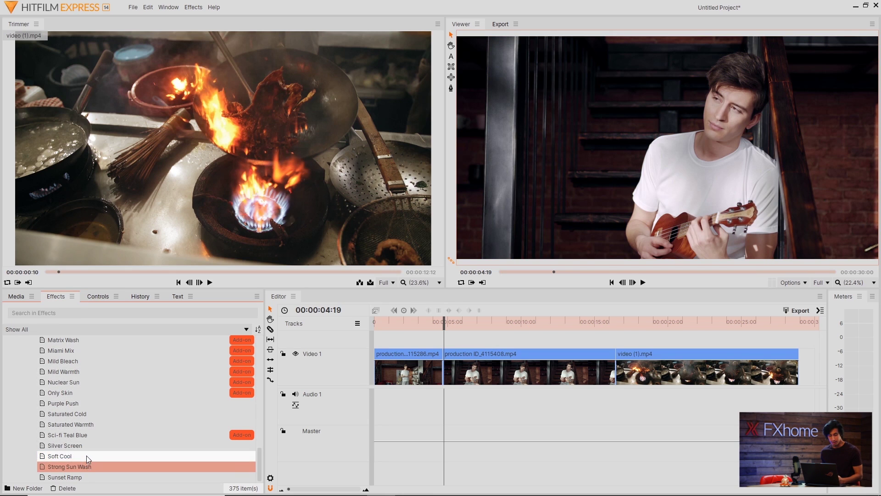
left_click_drag(86, 457, 490, 374)
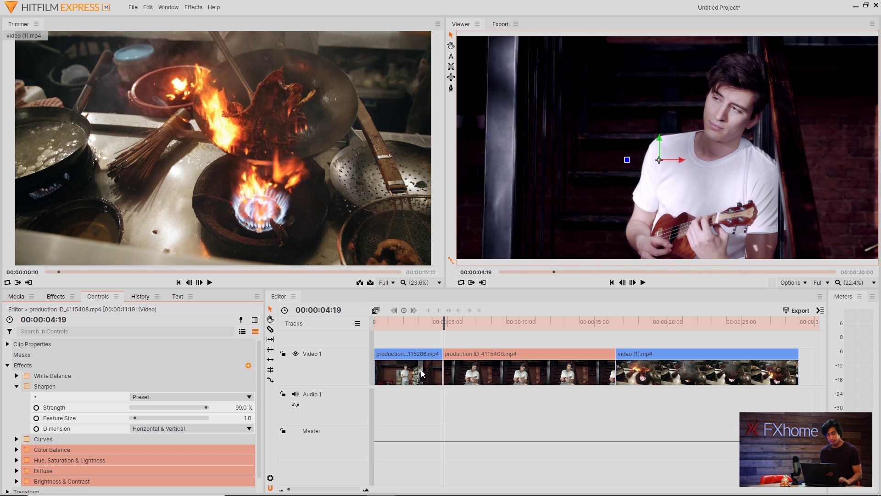